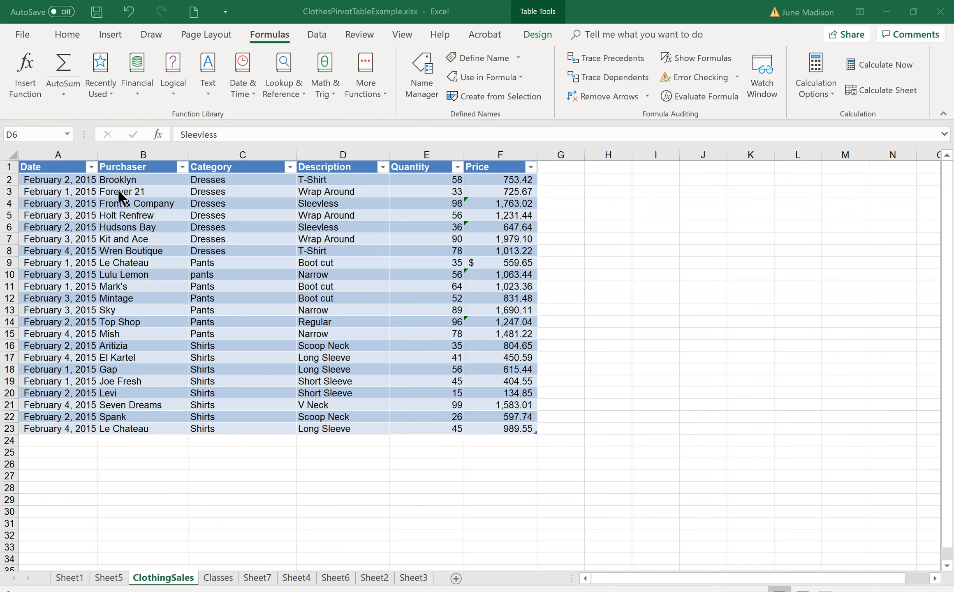
Try converting the clothing sales table to a normal range, and undo the conversion
{"action": "left_click", "coordinate": [119, 191]}
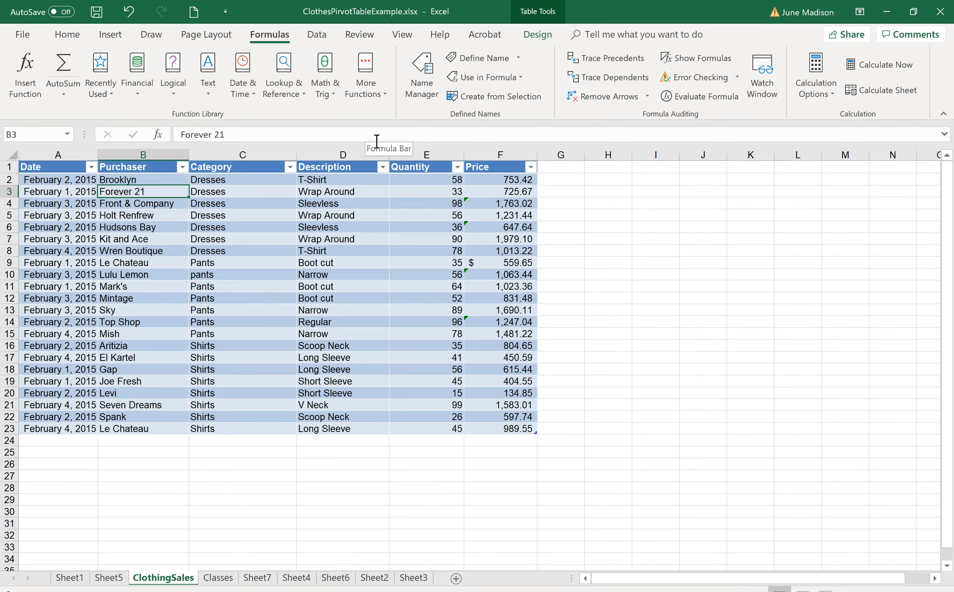
{"action": "left_click", "coordinate": [542, 35]}
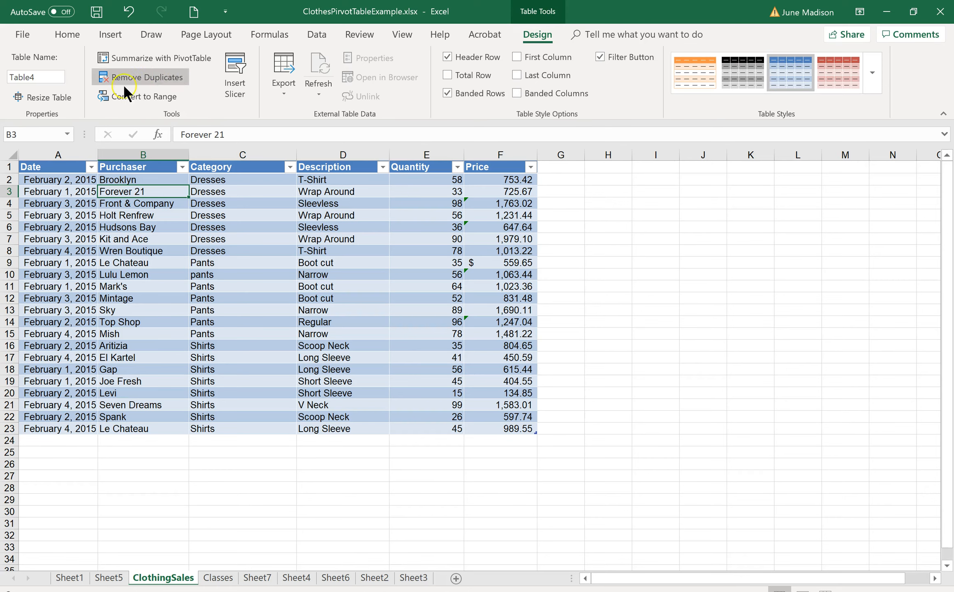
{"action": "left_click", "coordinate": [173, 202]}
{"action": "left_click", "coordinate": [163, 189]}
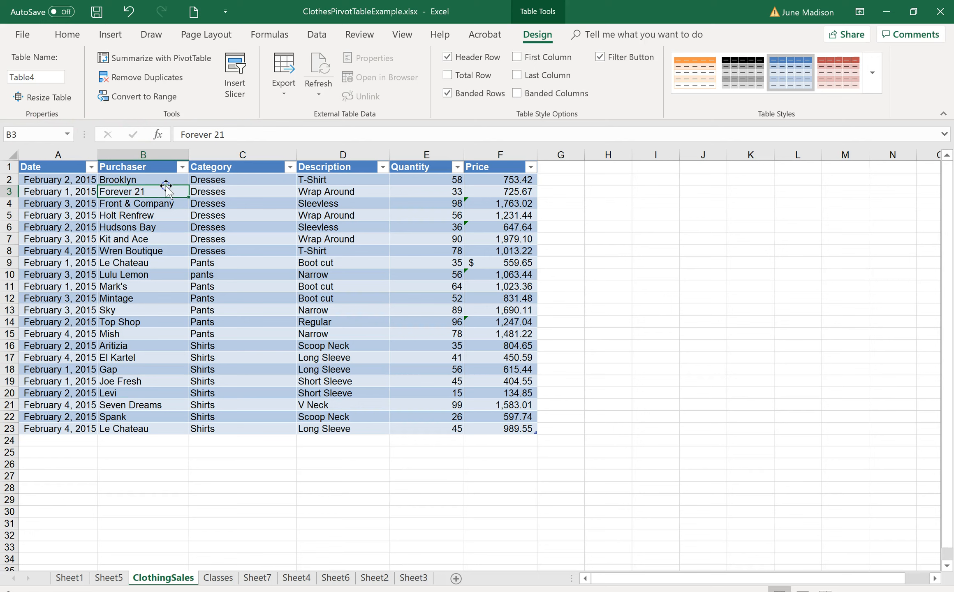
{"action": "left_click", "coordinate": [162, 180]}
{"action": "left_click", "coordinate": [164, 217]}
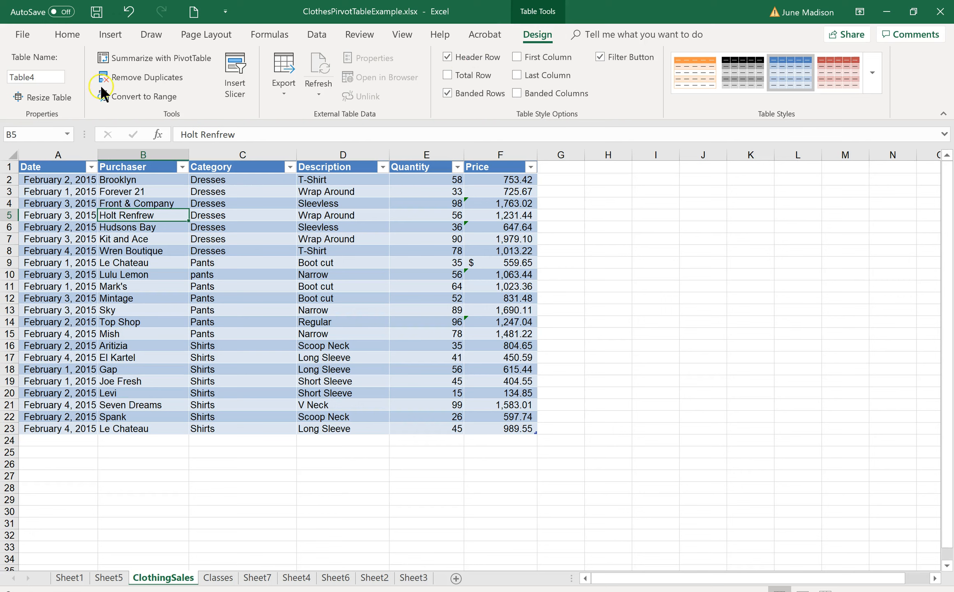
{"action": "left_click", "coordinate": [144, 97]}
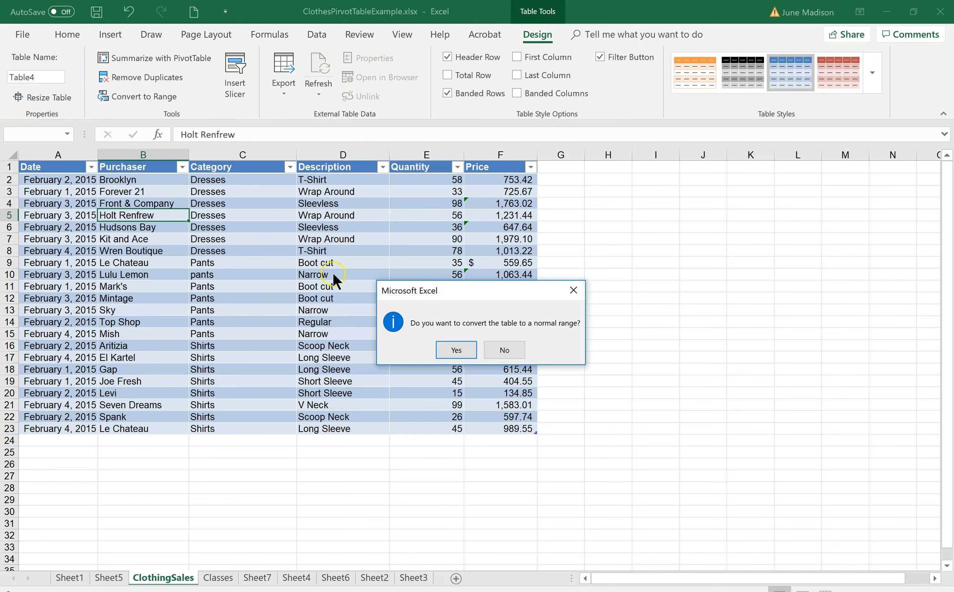
{"action": "left_click", "coordinate": [456, 353]}
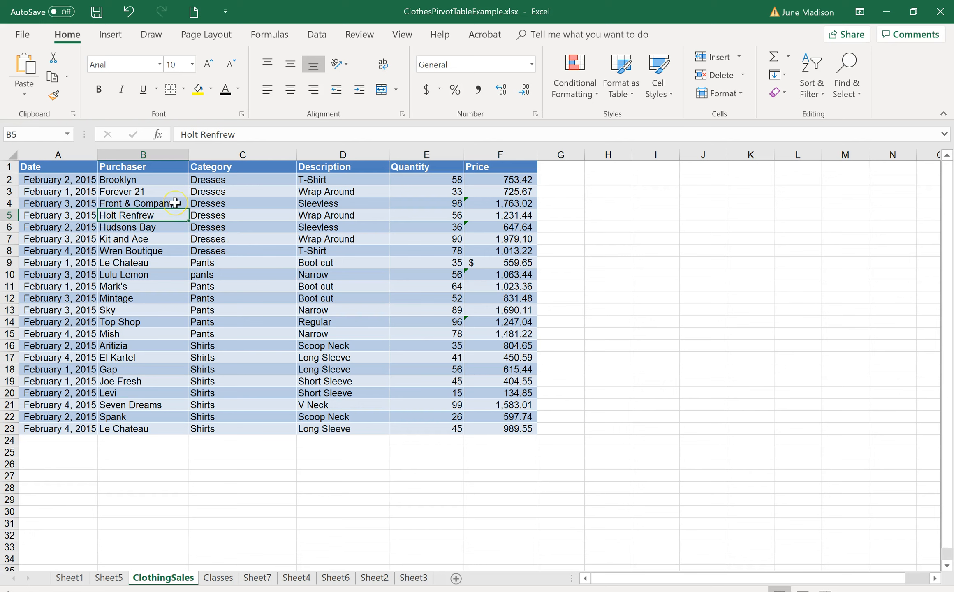
{"action": "key", "text": "ctrl+z"}
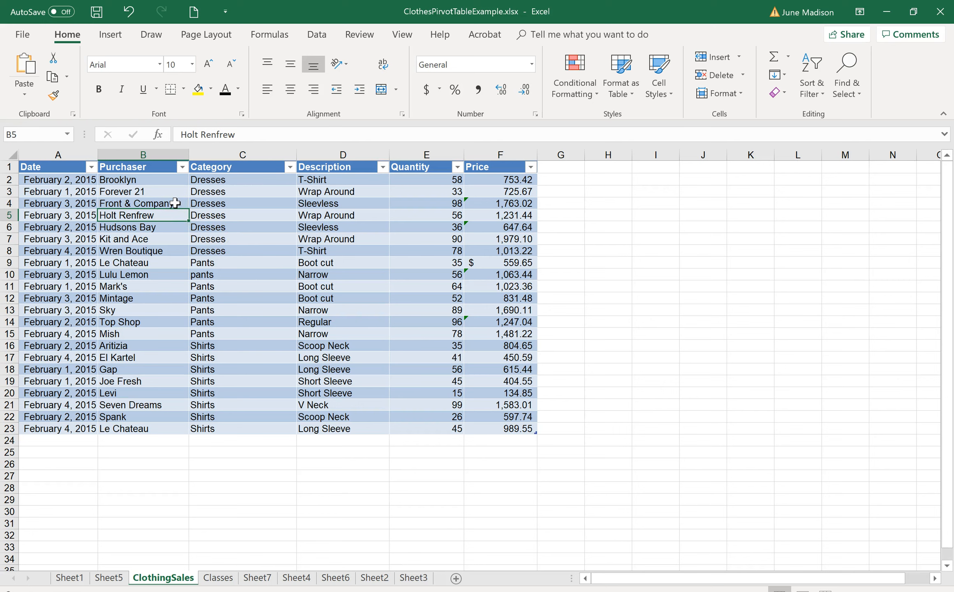
Convert the clothing sales table on the ClothingSales sheet to a normal range
{"action": "left_click", "coordinate": [170, 183]}
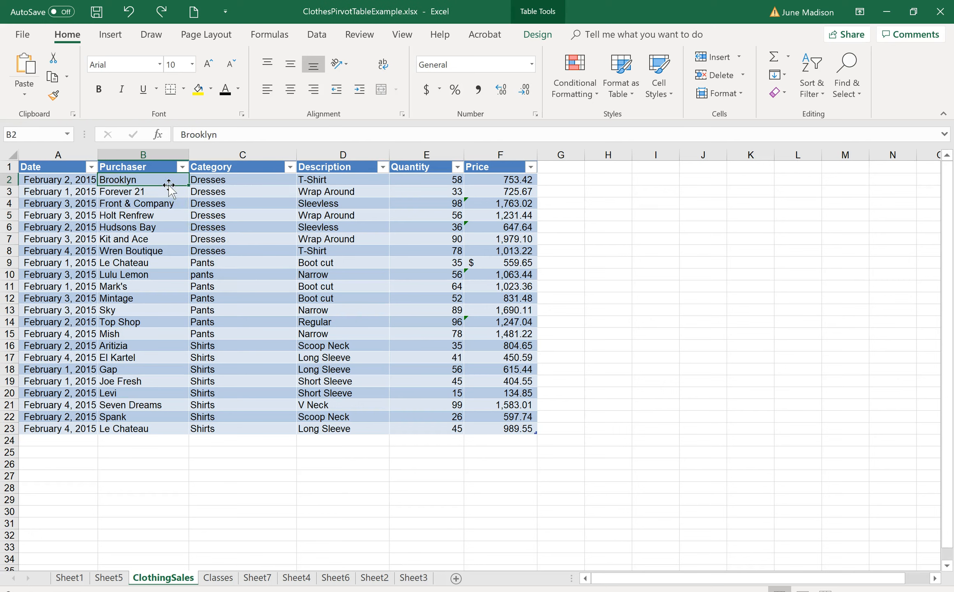
{"action": "left_click", "coordinate": [175, 205]}
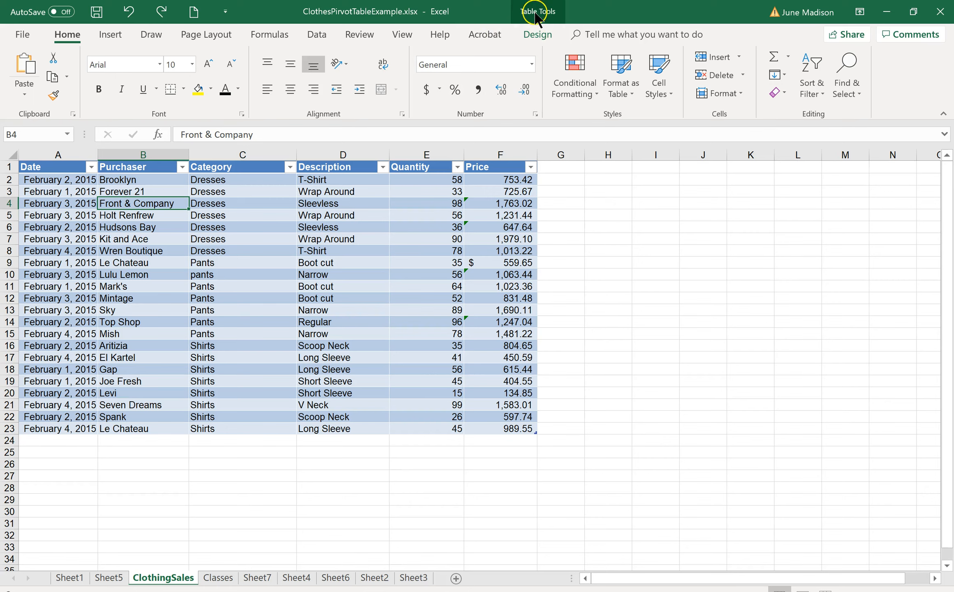
{"action": "left_click", "coordinate": [538, 34]}
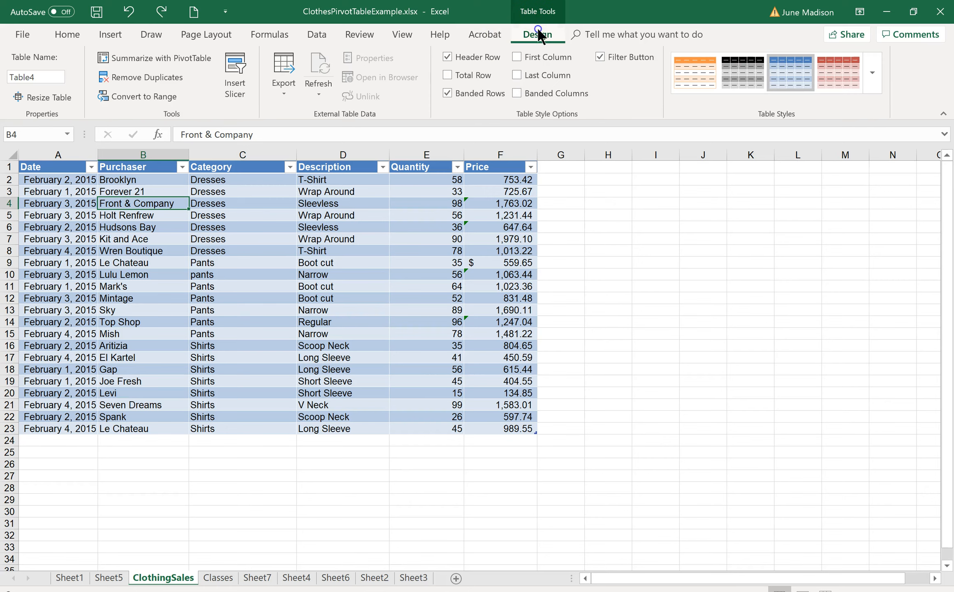
{"action": "left_click", "coordinate": [142, 97]}
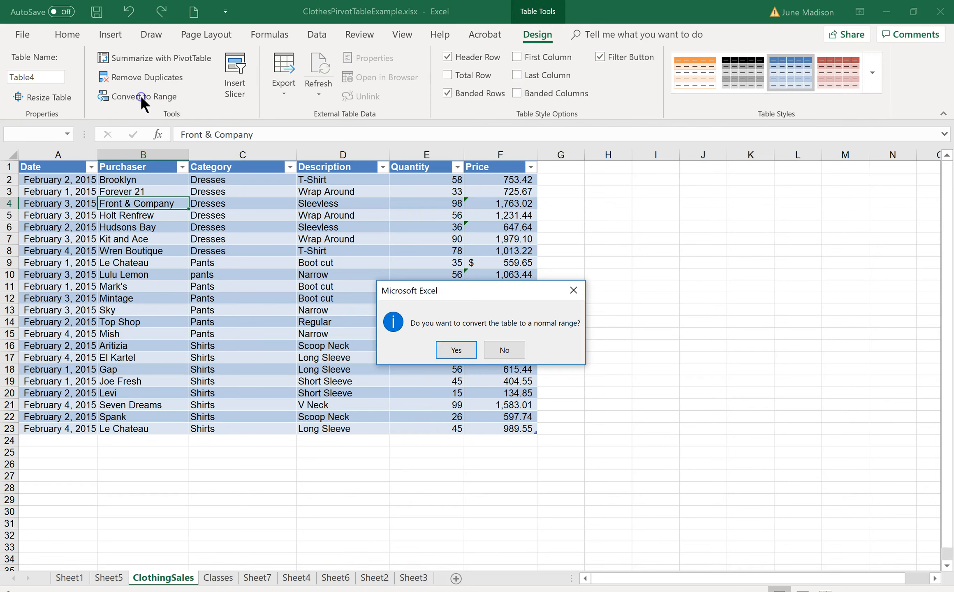
{"action": "left_click", "coordinate": [456, 350]}
{"action": "left_click", "coordinate": [273, 291]}
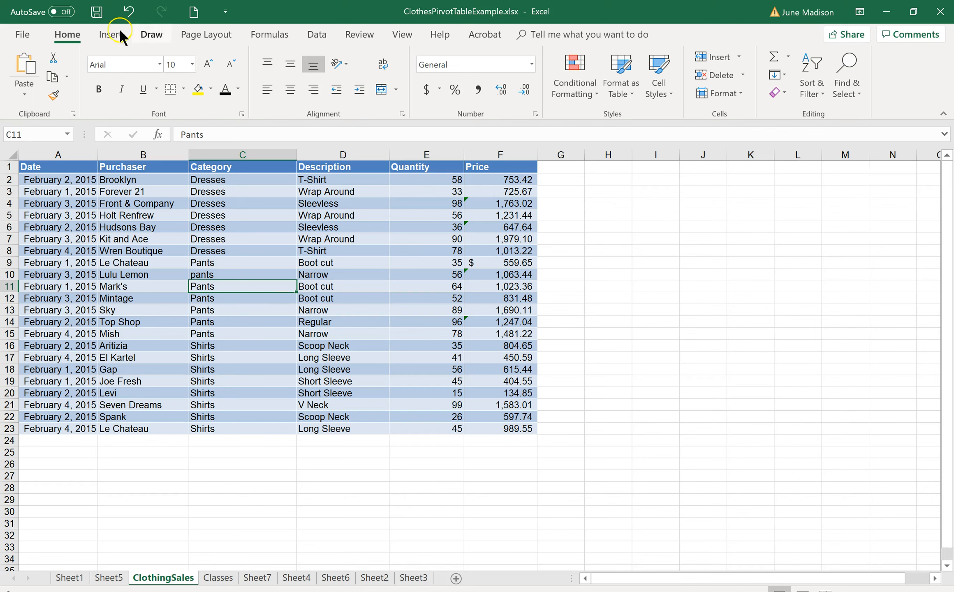
Add subtotals to the sales range that sum Price at each change in Category, with the summary below the data
{"action": "left_click", "coordinate": [279, 35]}
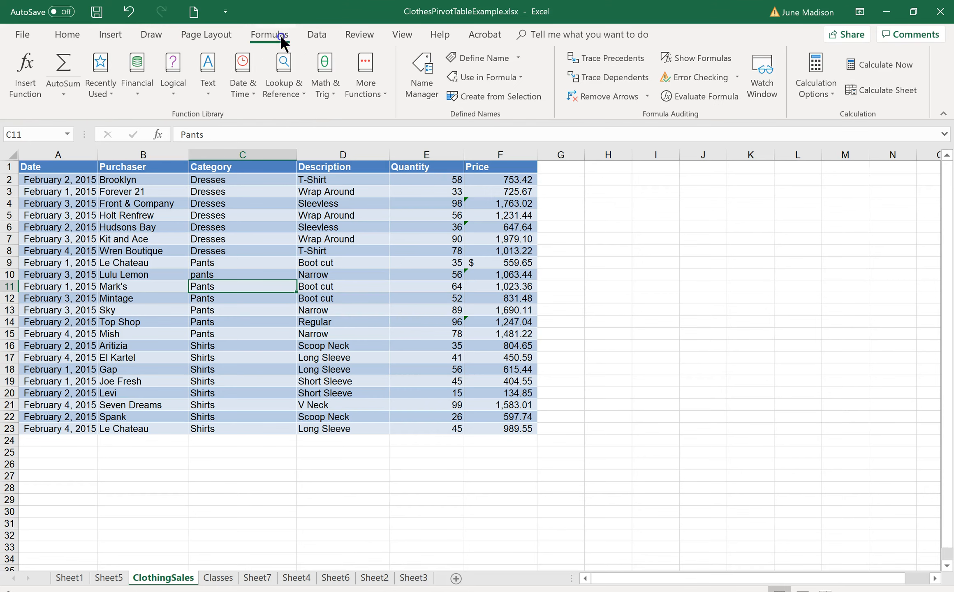
{"action": "left_click", "coordinate": [323, 38]}
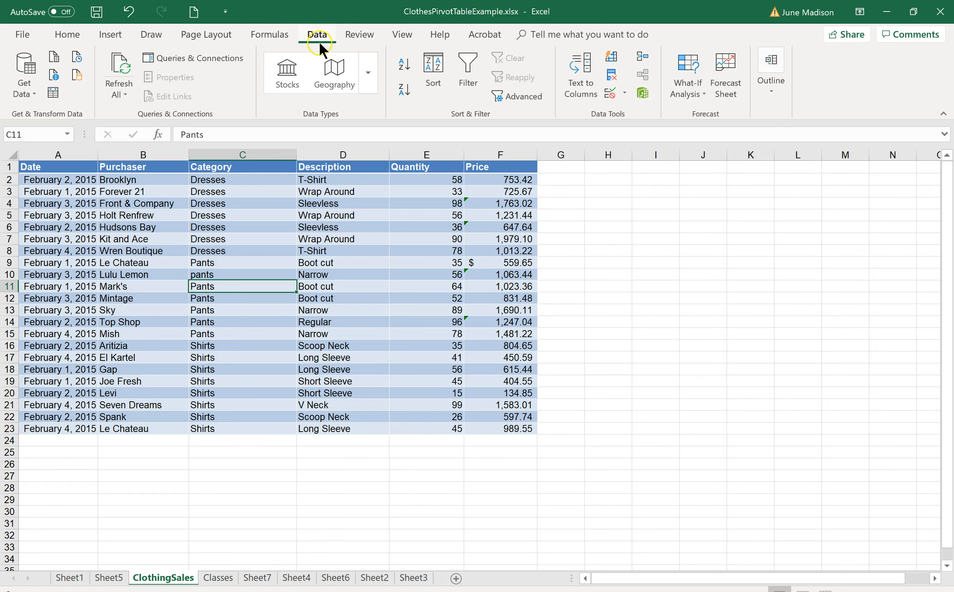
{"action": "left_click", "coordinate": [299, 233]}
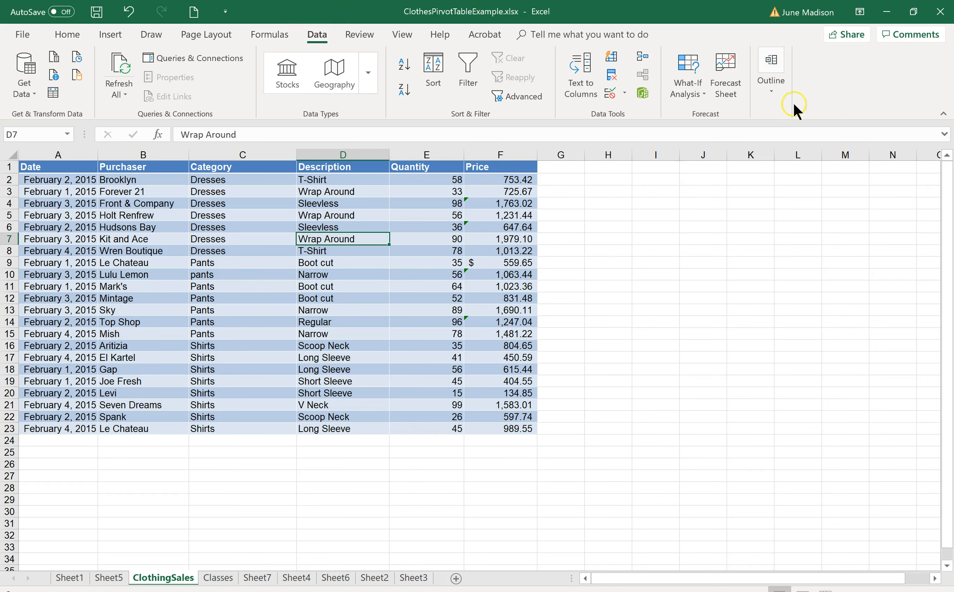
{"action": "left_click", "coordinate": [782, 91]}
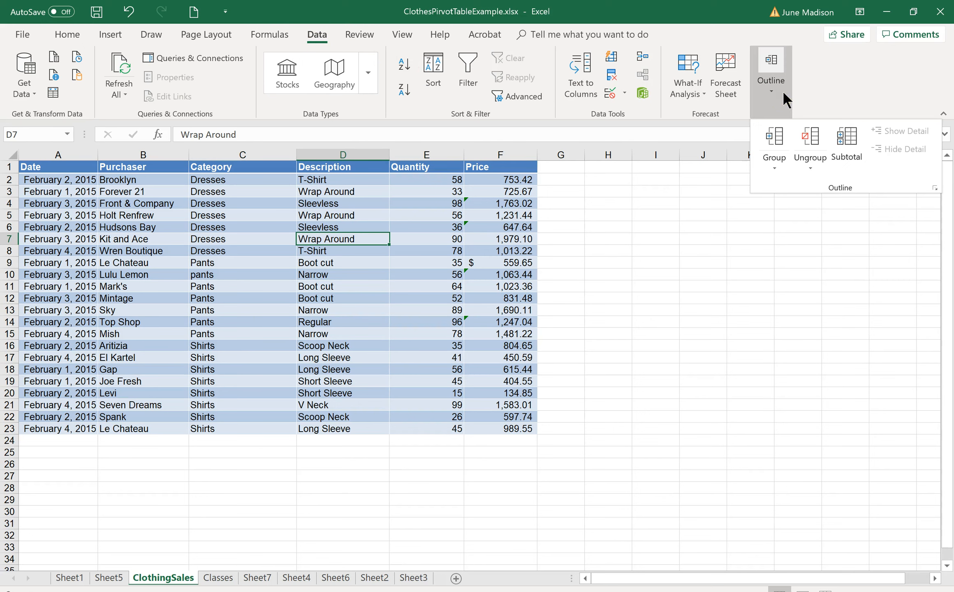
{"action": "left_click", "coordinate": [857, 135]}
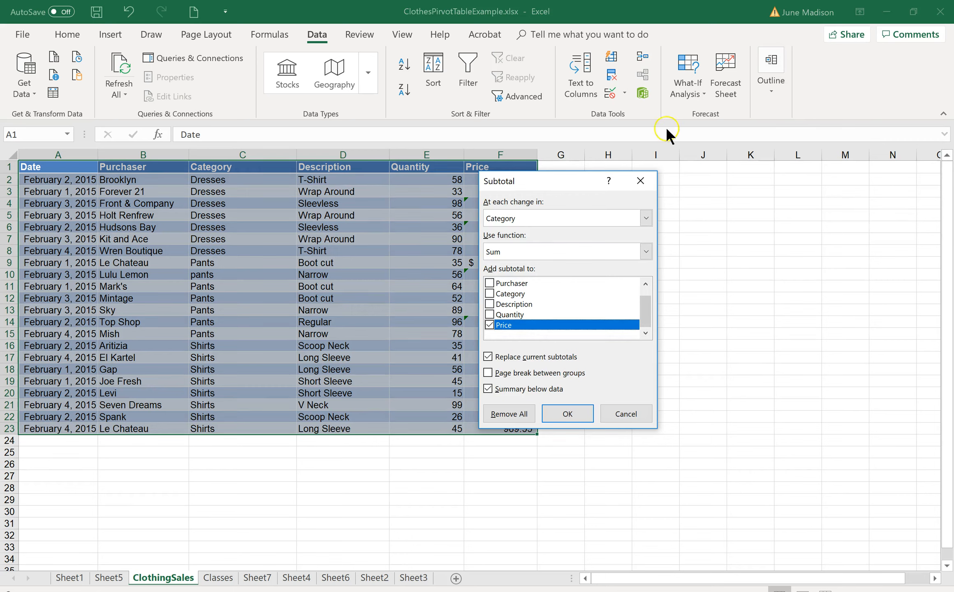
{"action": "left_click_drag", "start_coordinate": [558, 183], "coordinate": [659, 193]}
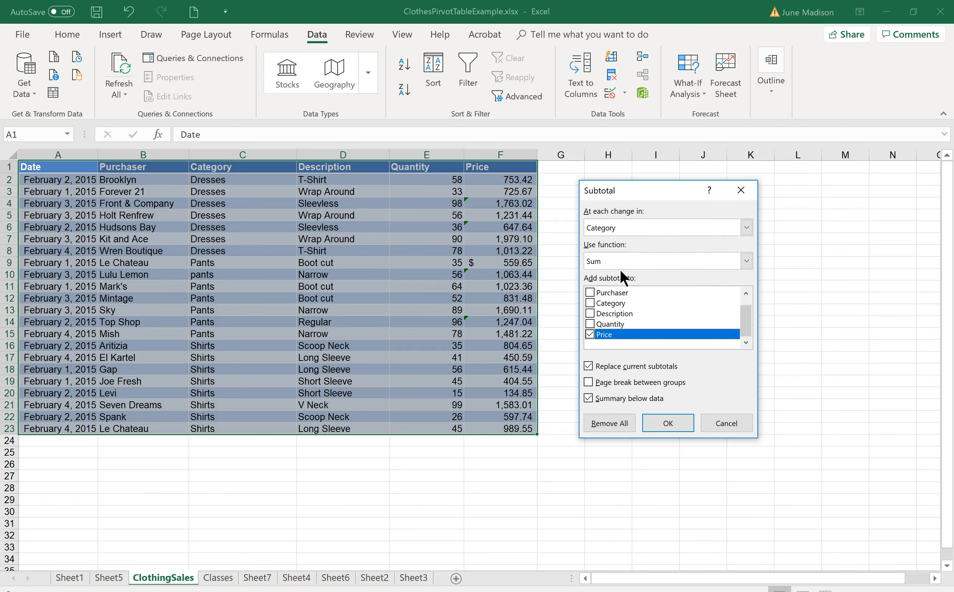
{"action": "left_click", "coordinate": [746, 261]}
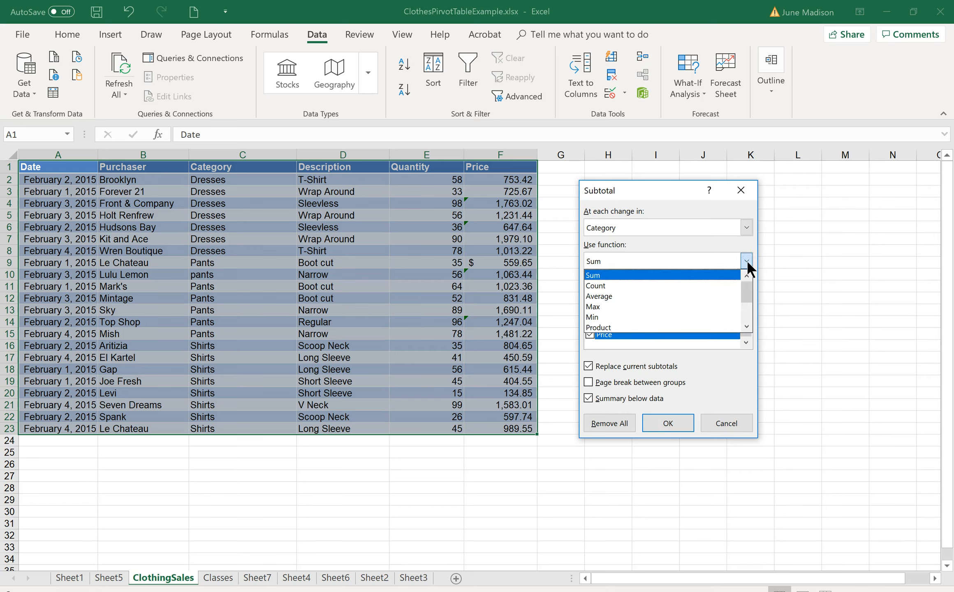
{"action": "left_click", "coordinate": [746, 261]}
{"action": "left_click", "coordinate": [746, 260]}
{"action": "mouse_move", "coordinate": [749, 283]}
{"action": "left_mouse_down"}
{"action": "mouse_move", "coordinate": [749, 312]}
{"action": "mouse_move", "coordinate": [750, 272]}
{"action": "left_mouse_up"}
{"action": "left_click", "coordinate": [725, 240]}
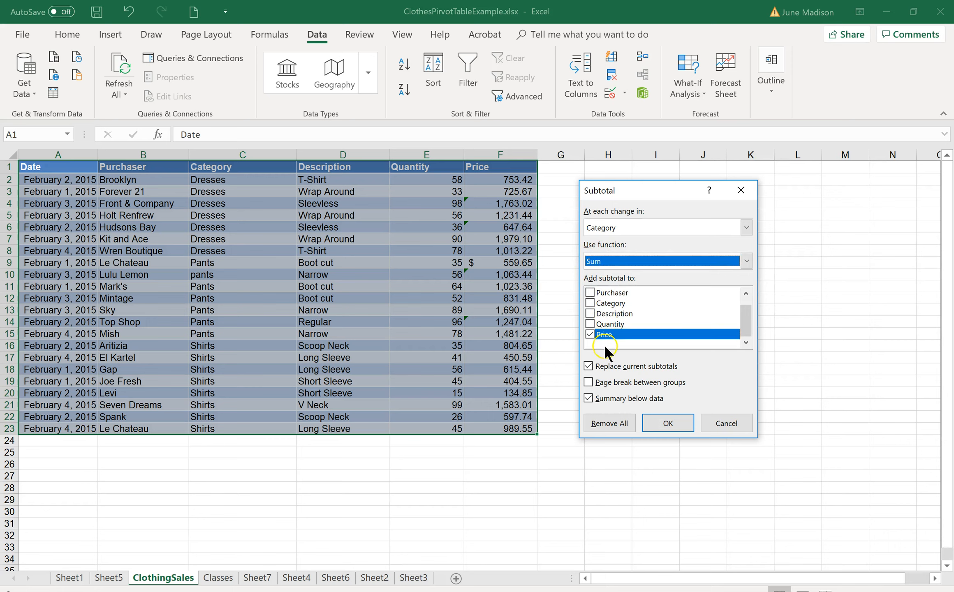
{"action": "left_click", "coordinate": [678, 431]}
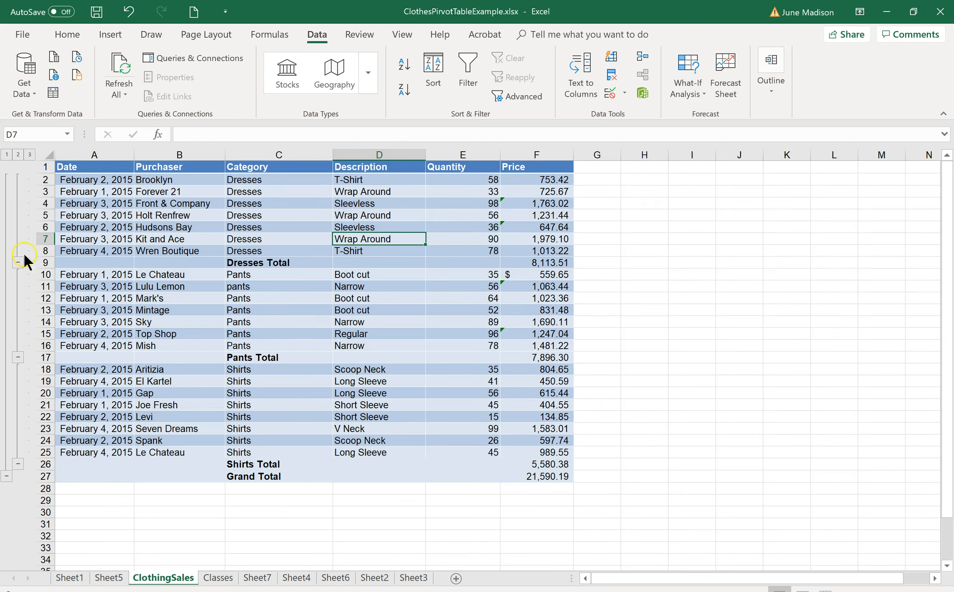
Examine the Price formulas in the Pants Total, Shirts Total and Grand Total rows
{"action": "left_click", "coordinate": [546, 358]}
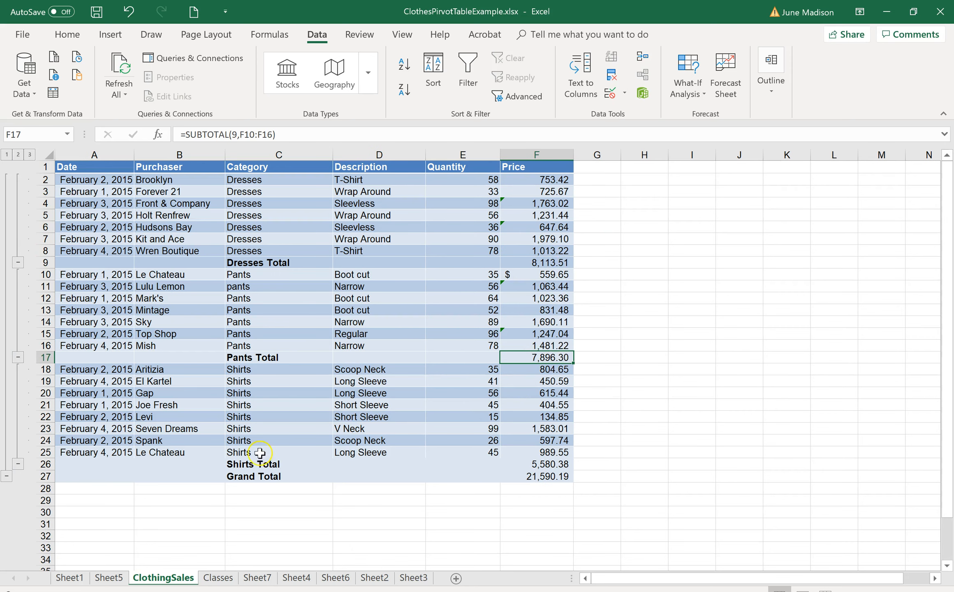
{"action": "left_click", "coordinate": [553, 463]}
{"action": "left_click", "coordinate": [532, 477]}
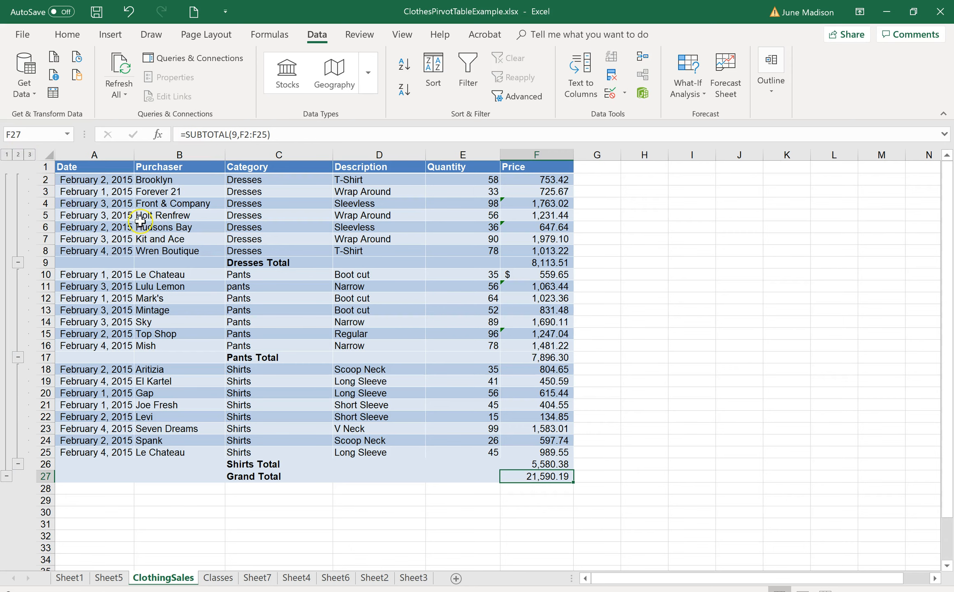
View the outline at grand total level and at category total level, and restore all detail rows
{"action": "left_click", "coordinate": [6, 154]}
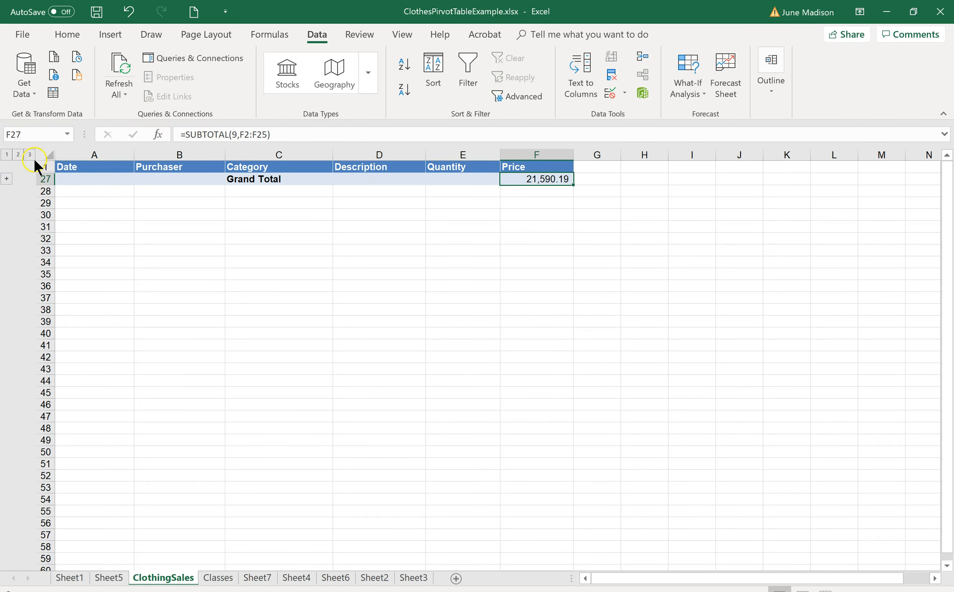
{"action": "left_click", "coordinate": [18, 155]}
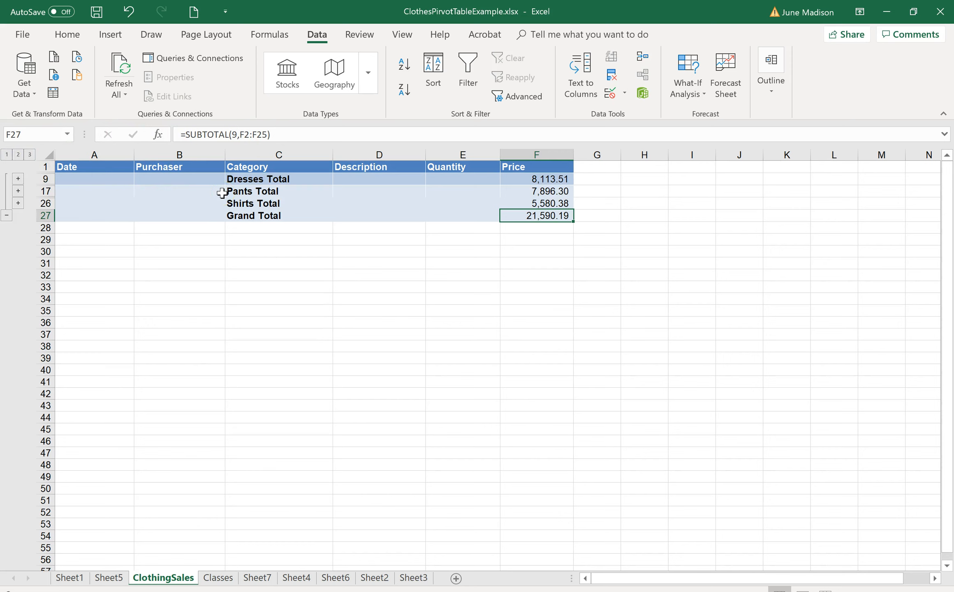
{"action": "left_click", "coordinate": [264, 180]}
{"action": "left_click", "coordinate": [263, 191]}
{"action": "left_click", "coordinate": [263, 202]}
{"action": "left_click", "coordinate": [263, 219]}
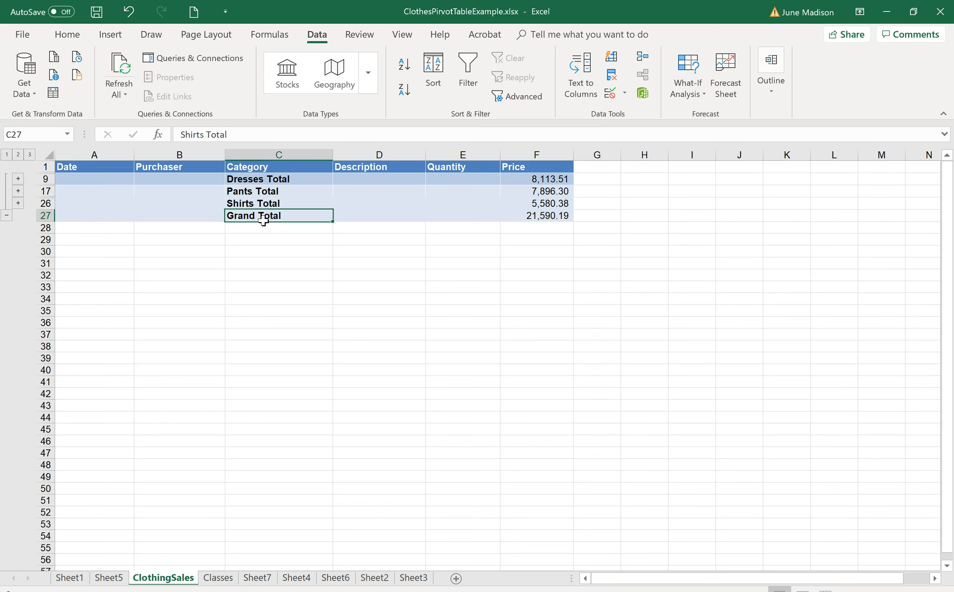
{"action": "left_click", "coordinate": [30, 153]}
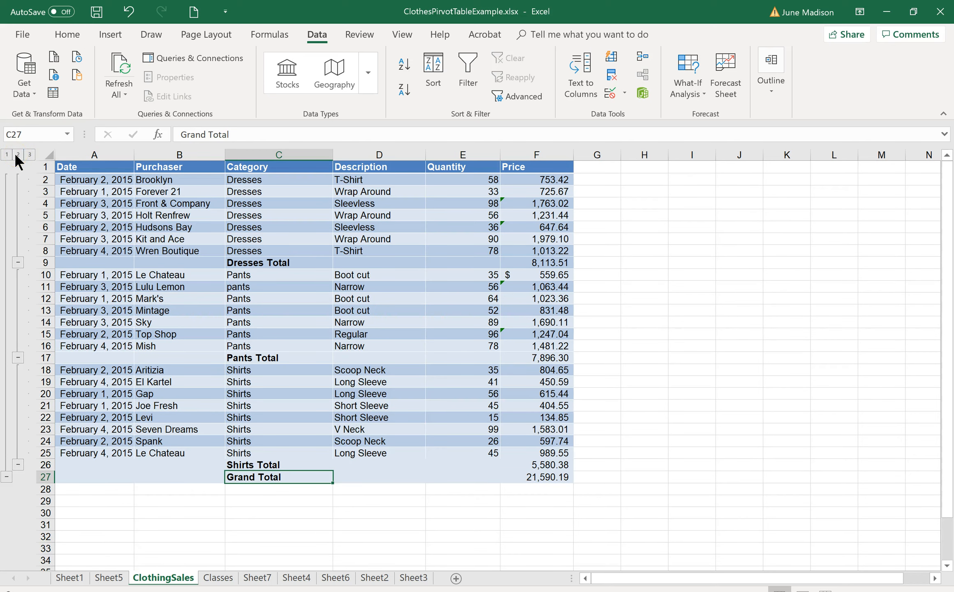
View the category totals with only the Pants details expanded, and return the outline through the grand total level to full detail
{"action": "left_click", "coordinate": [15, 154]}
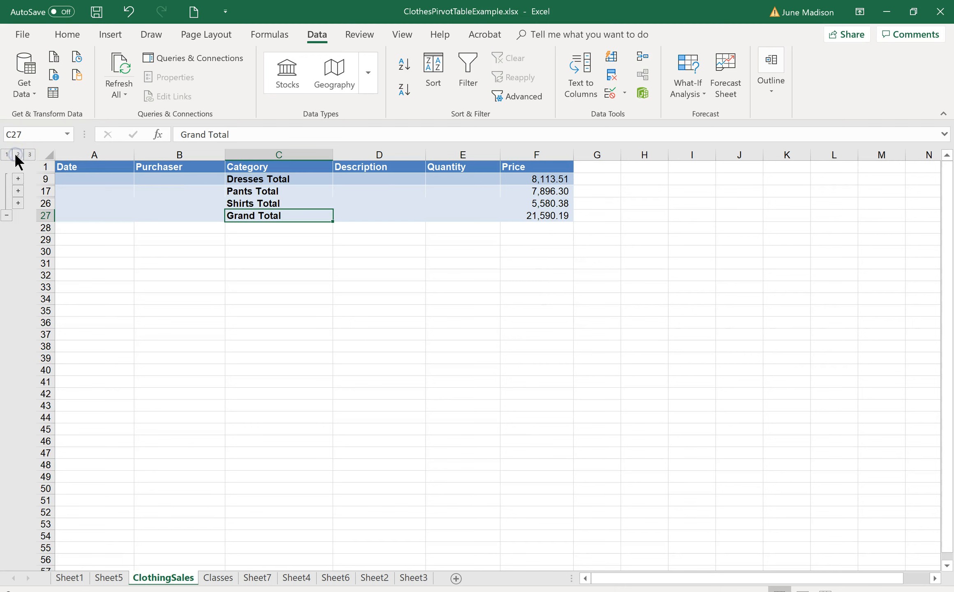
{"action": "left_click", "coordinate": [17, 191]}
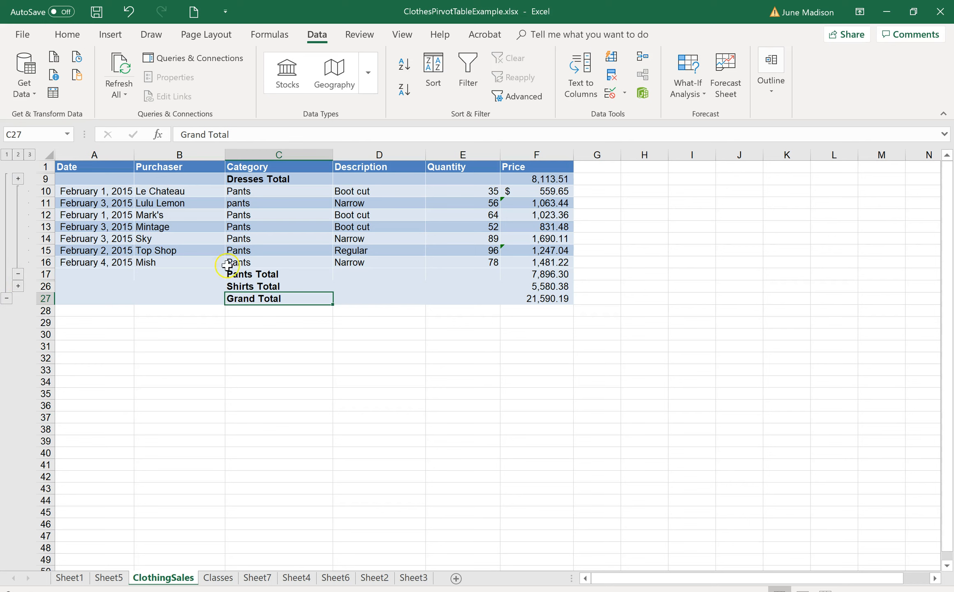
{"action": "left_click", "coordinate": [272, 275]}
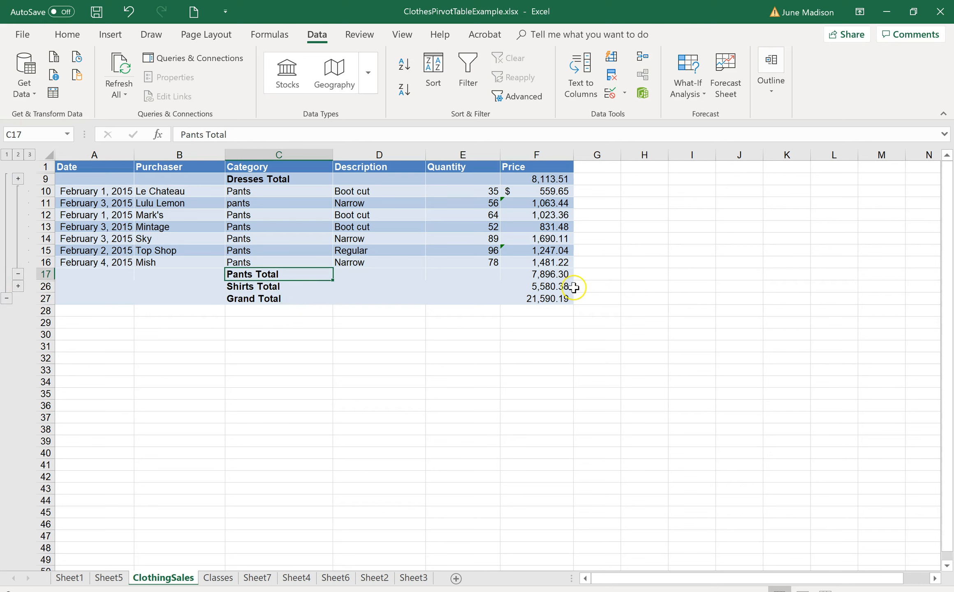
{"action": "left_click", "coordinate": [7, 155]}
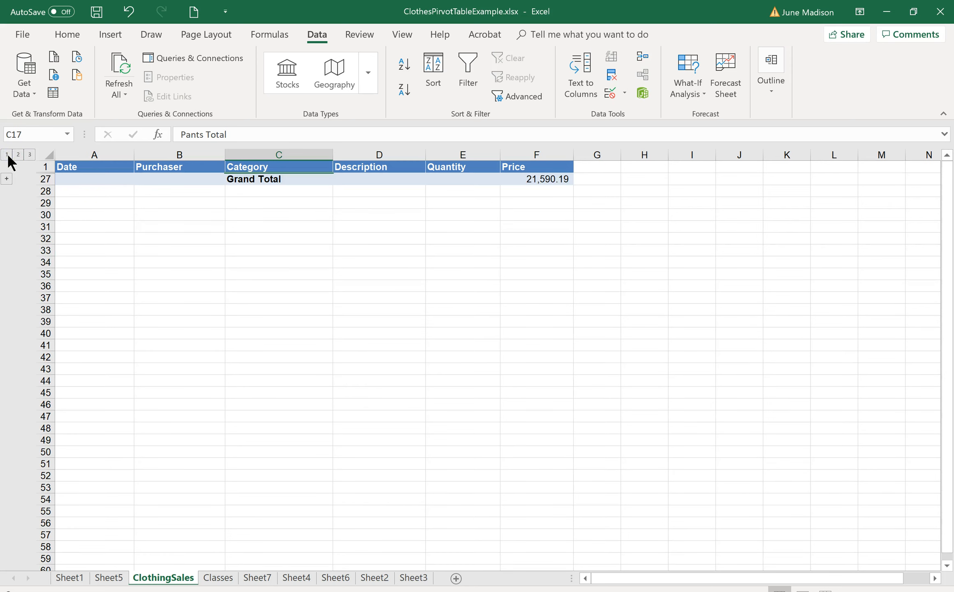
{"action": "left_click", "coordinate": [29, 154]}
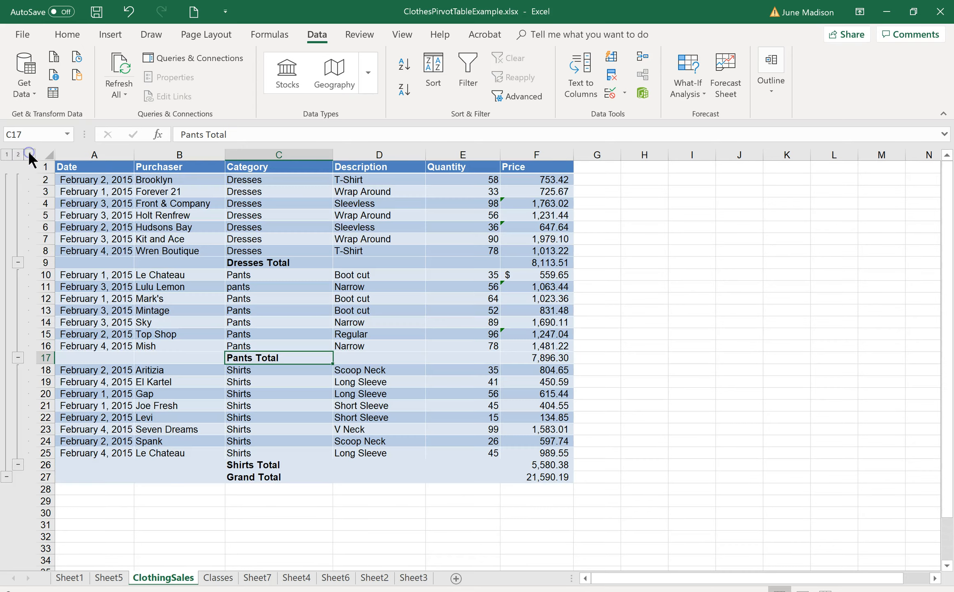
Replace the category subtotals with subtotals that sum Price at each change in Purchaser, keeping the summary below the data
{"action": "left_click", "coordinate": [408, 238]}
{"action": "left_click", "coordinate": [776, 87]}
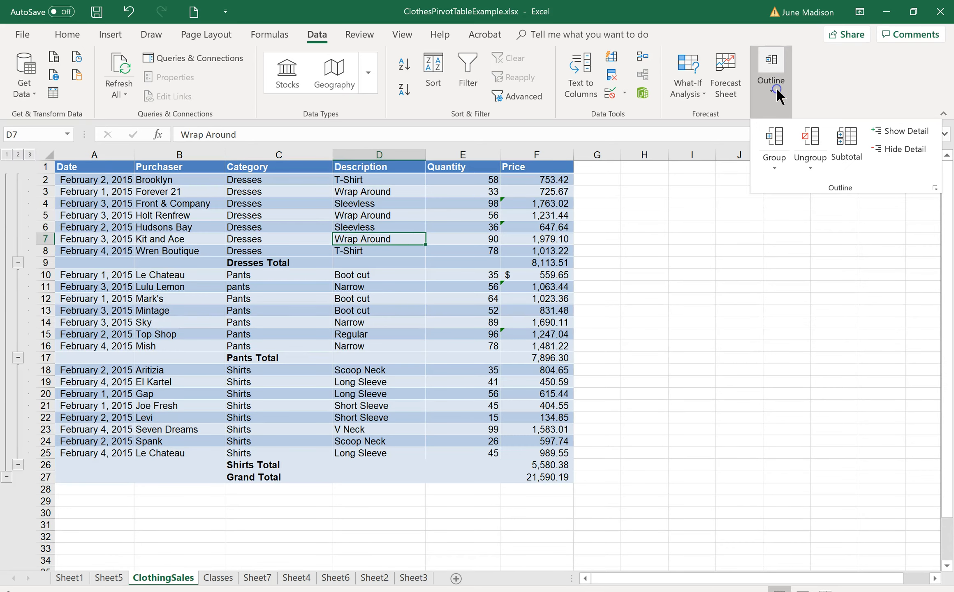
{"action": "left_click", "coordinate": [839, 150]}
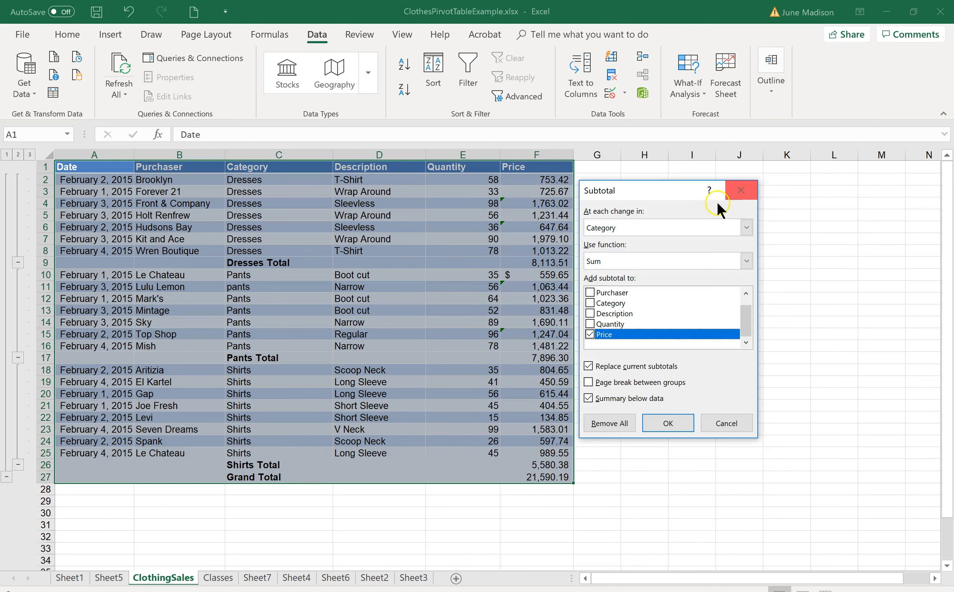
{"action": "left_click", "coordinate": [746, 229]}
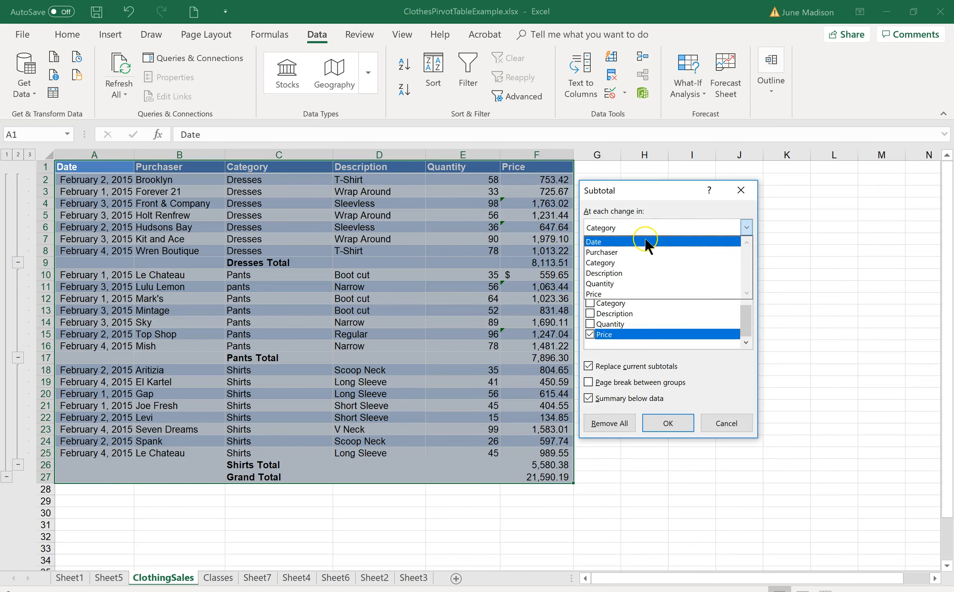
{"action": "left_click", "coordinate": [638, 252]}
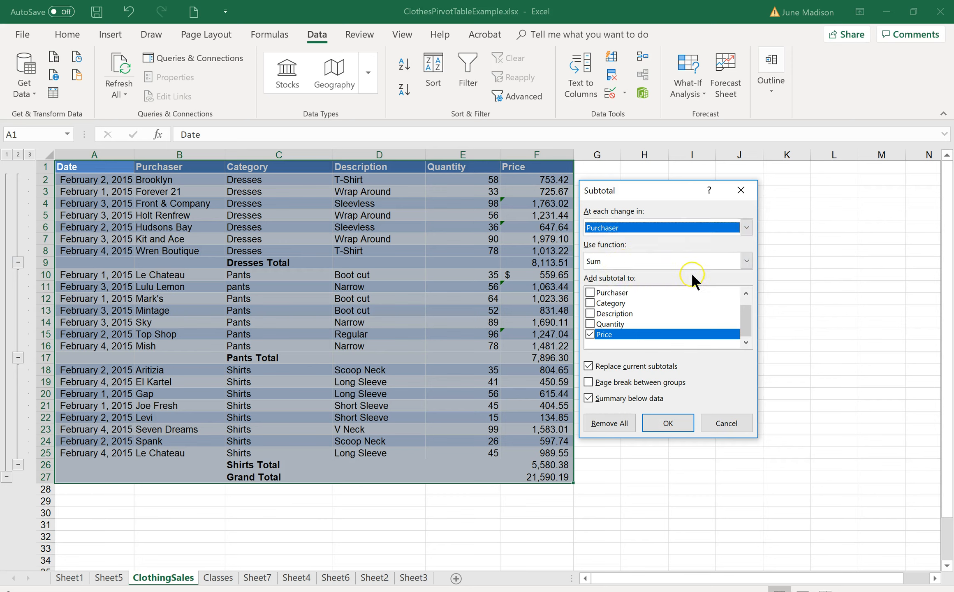
{"action": "left_click", "coordinate": [671, 423]}
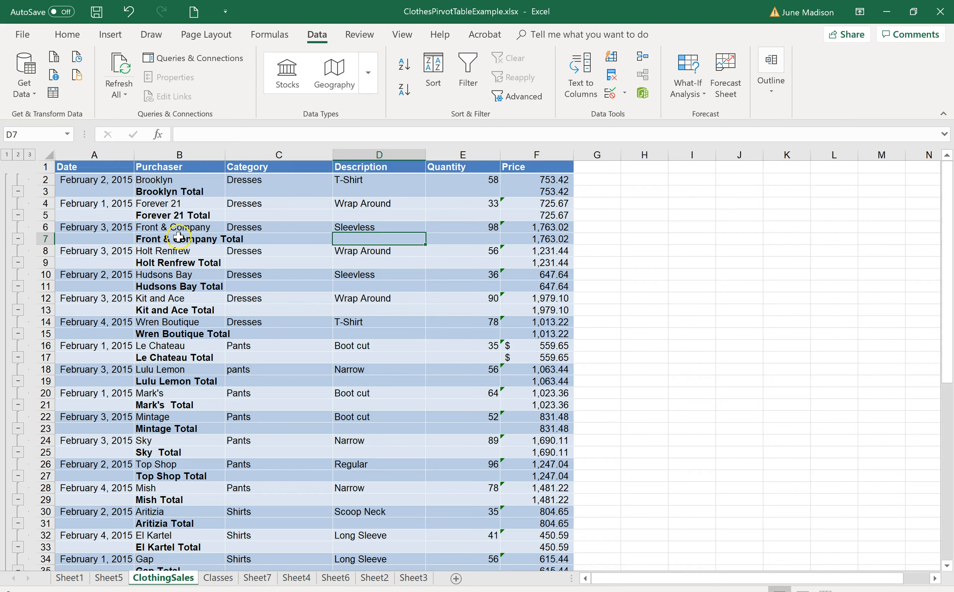
Look through the purchaser subtotals and collapse the outline to show only the purchaser totals and grand total
{"action": "mouse_move", "coordinate": [948, 370]}
{"action": "left_mouse_down"}
{"action": "mouse_move", "coordinate": [950, 495]}
{"action": "mouse_move", "coordinate": [950, 375]}
{"action": "left_mouse_up"}
{"action": "left_click", "coordinate": [18, 154]}
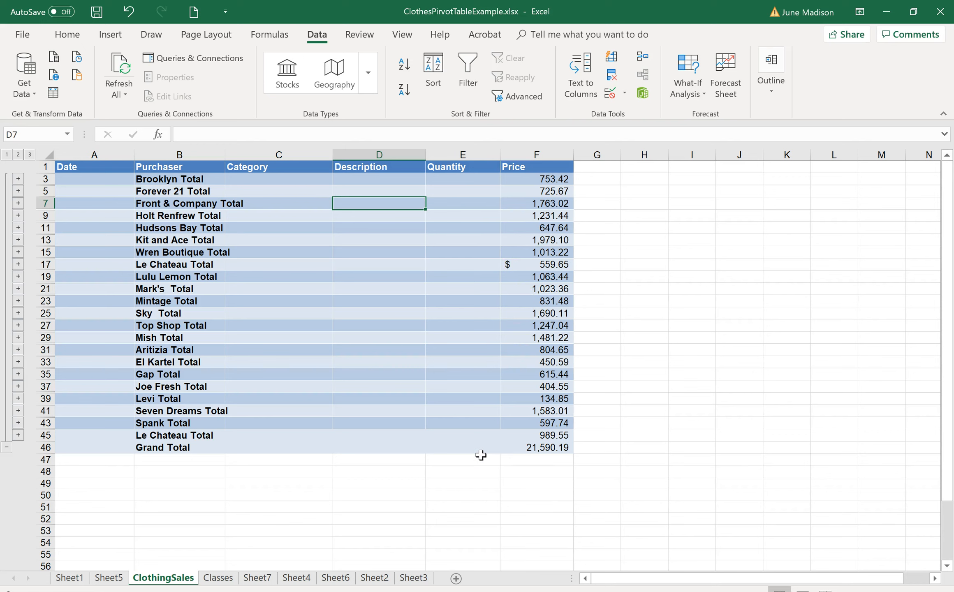
{"action": "left_click", "coordinate": [449, 425]}
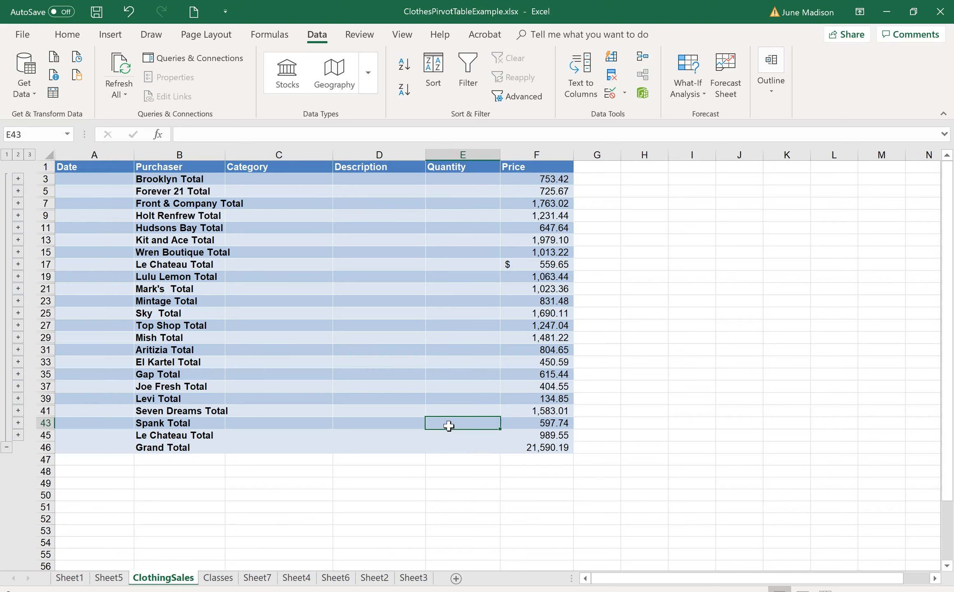
Remove all subtotals and their outline from the sales range
{"action": "left_click", "coordinate": [381, 373]}
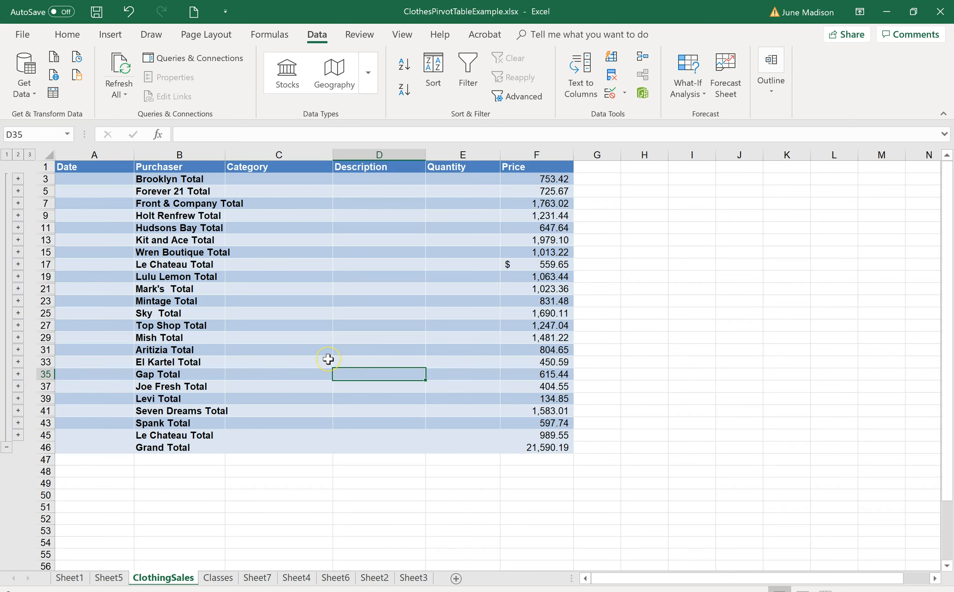
{"action": "left_click", "coordinate": [772, 91]}
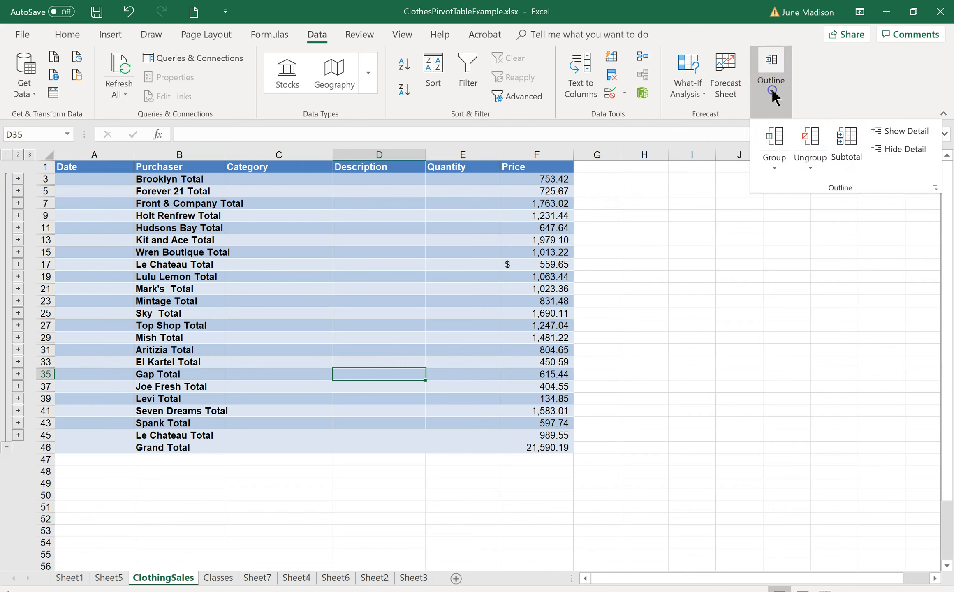
{"action": "left_click", "coordinate": [852, 142]}
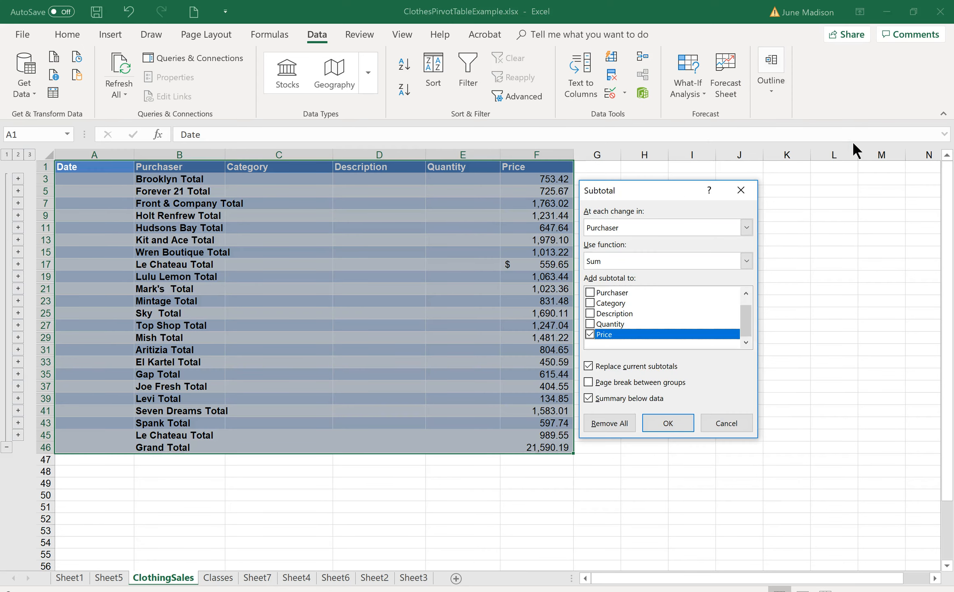
{"action": "left_click", "coordinate": [610, 423]}
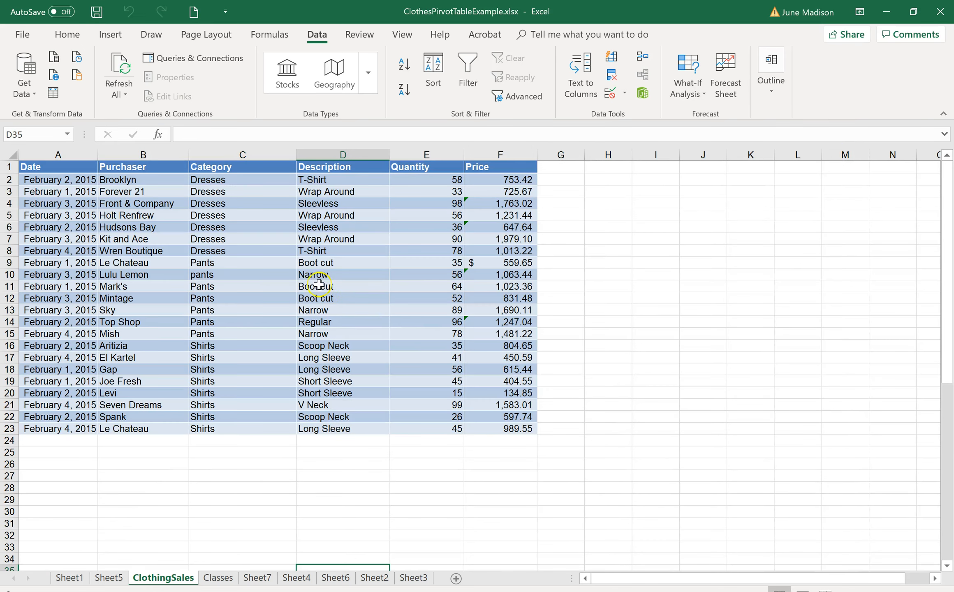
{"action": "left_click", "coordinate": [309, 274]}
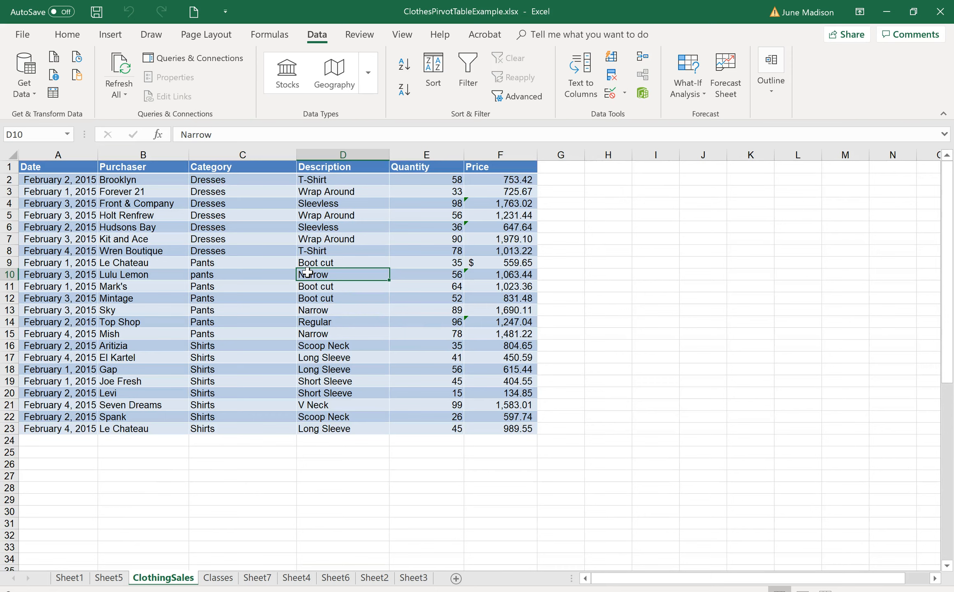